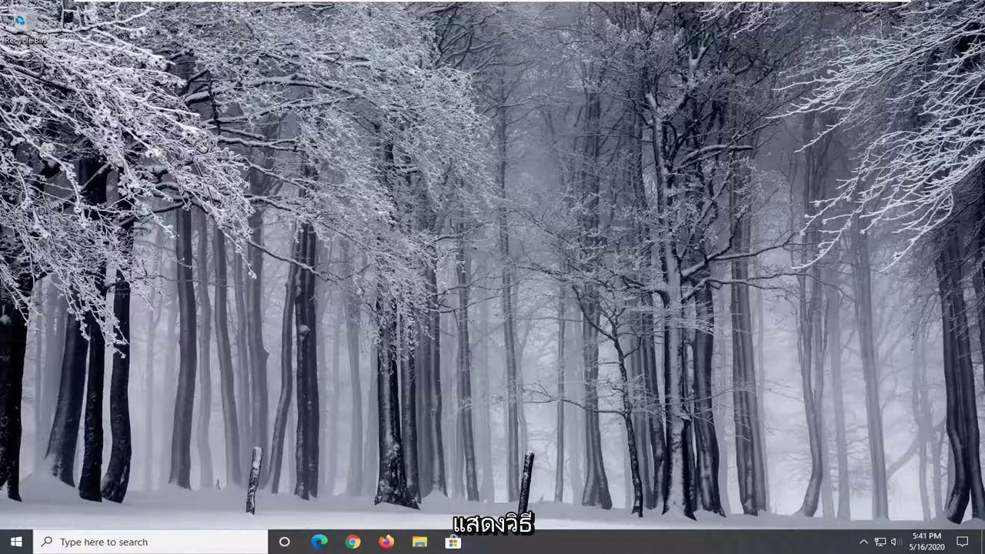
Open Settings from the Start menu and go to the Privacy section
{"action": "left_click", "coordinate": [14, 542]}
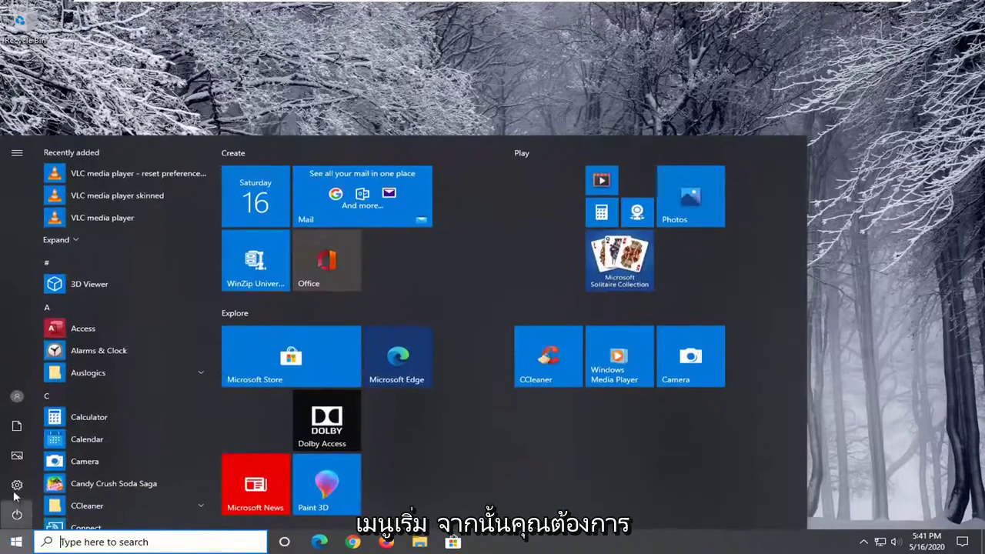
{"action": "mouse_move", "coordinate": [17, 485]}
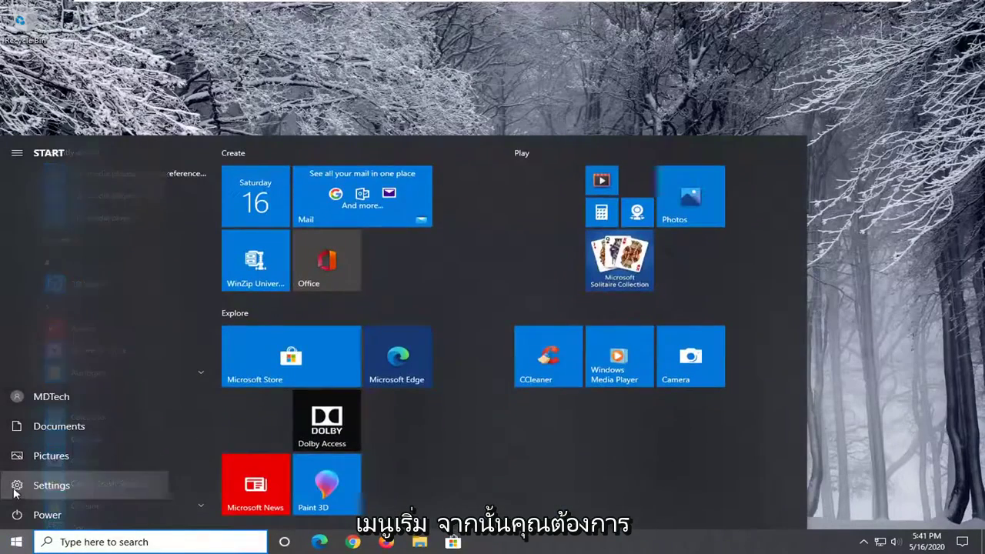
{"action": "left_click", "coordinate": [61, 485]}
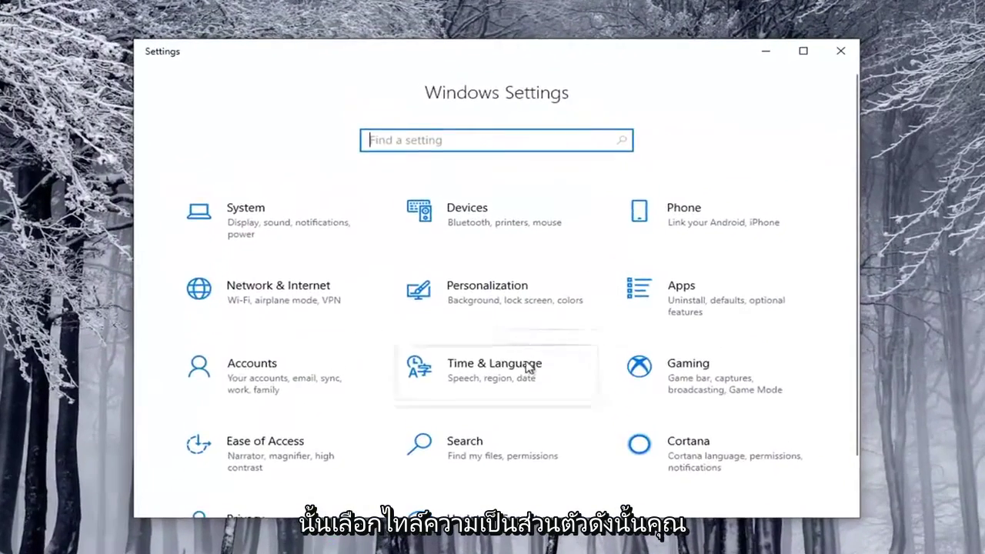
{"action": "scroll", "coordinate": [242, 486], "scroll_direction": "down", "scroll_amount": 1}
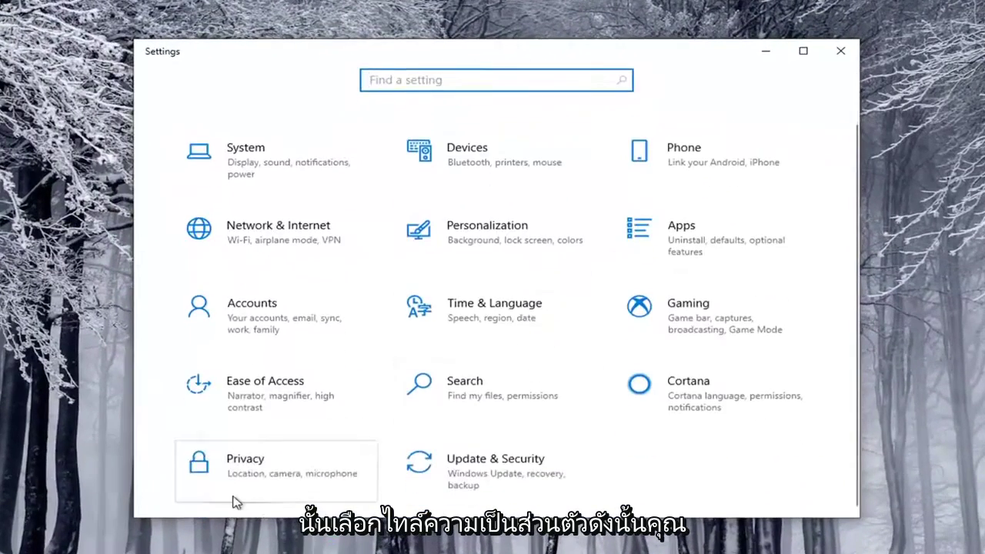
{"action": "left_click", "coordinate": [260, 454]}
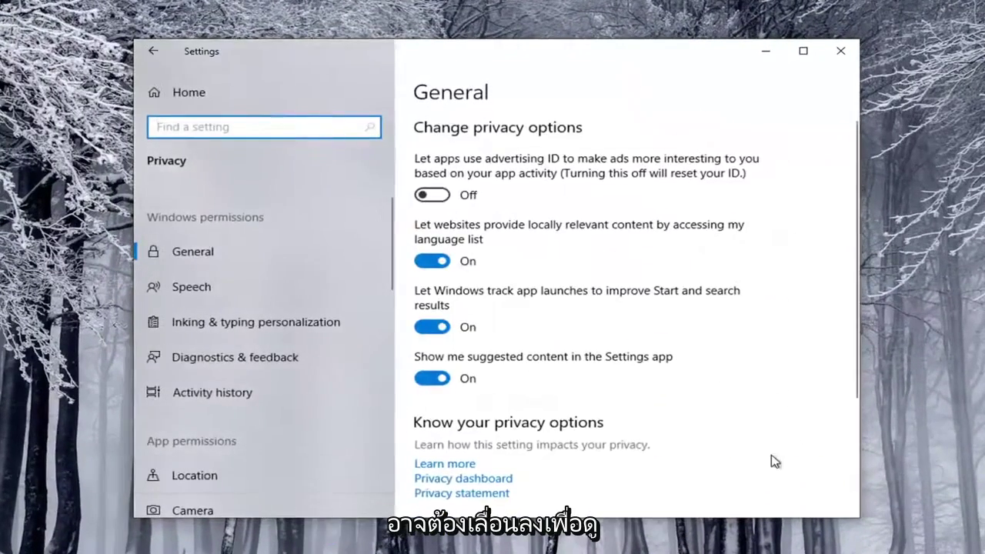
{"action": "scroll", "coordinate": [262, 338], "scroll_direction": "down", "scroll_amount": 1}
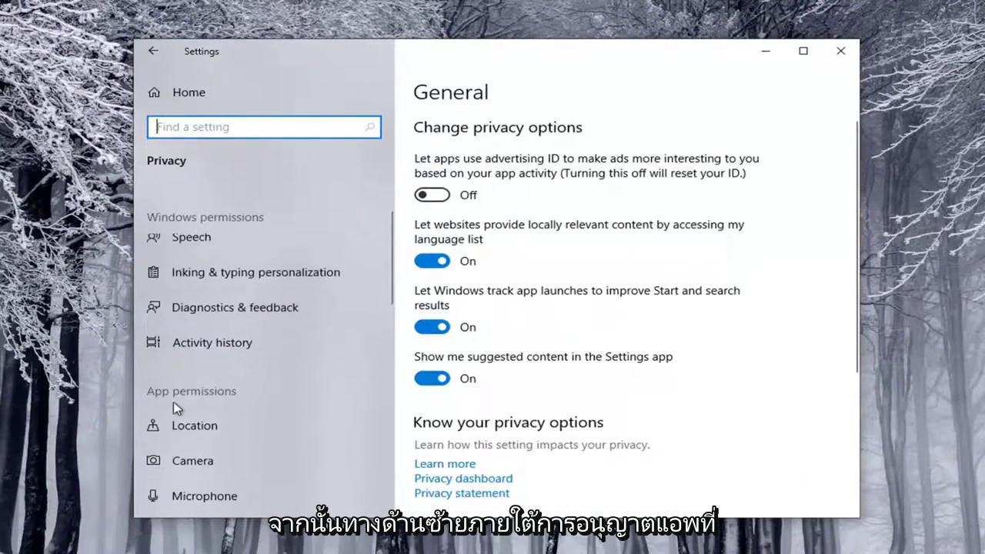
Switch 'Allow apps to access your camera' On and confirm camera access for this device is On
{"action": "left_click", "coordinate": [183, 465]}
{"action": "scroll", "coordinate": [475, 257], "scroll_direction": "down", "scroll_amount": 1}
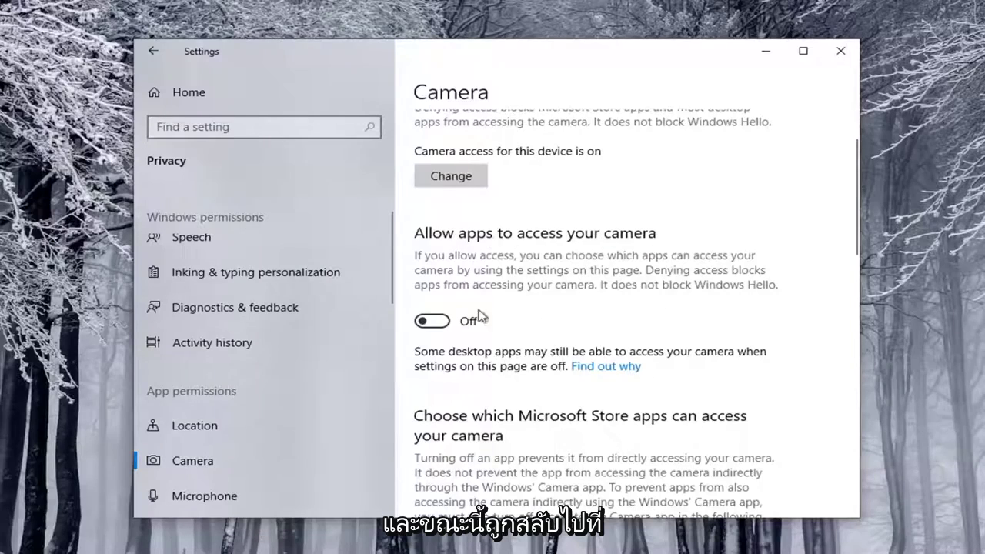
{"action": "left_click", "coordinate": [438, 327]}
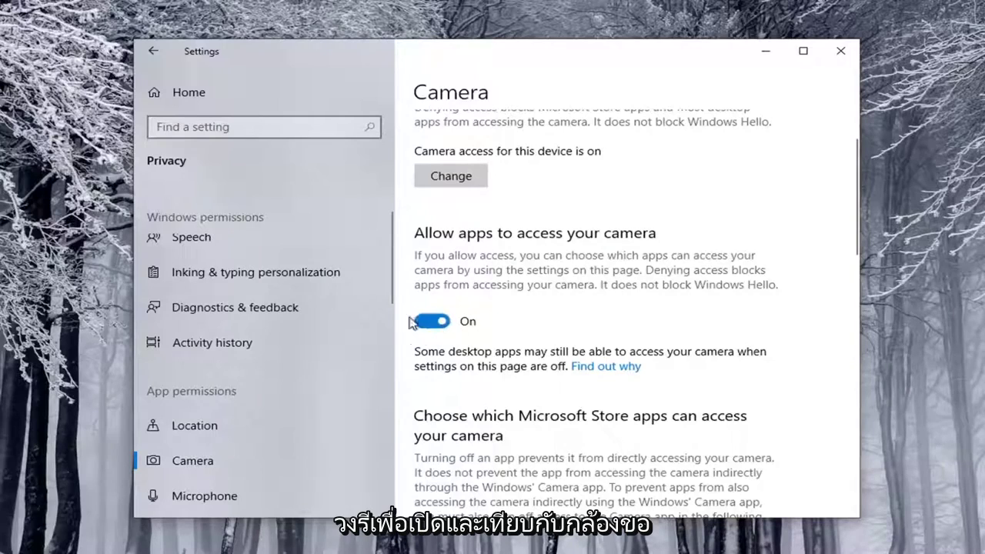
{"action": "scroll", "coordinate": [484, 304], "scroll_direction": "up", "scroll_amount": 1}
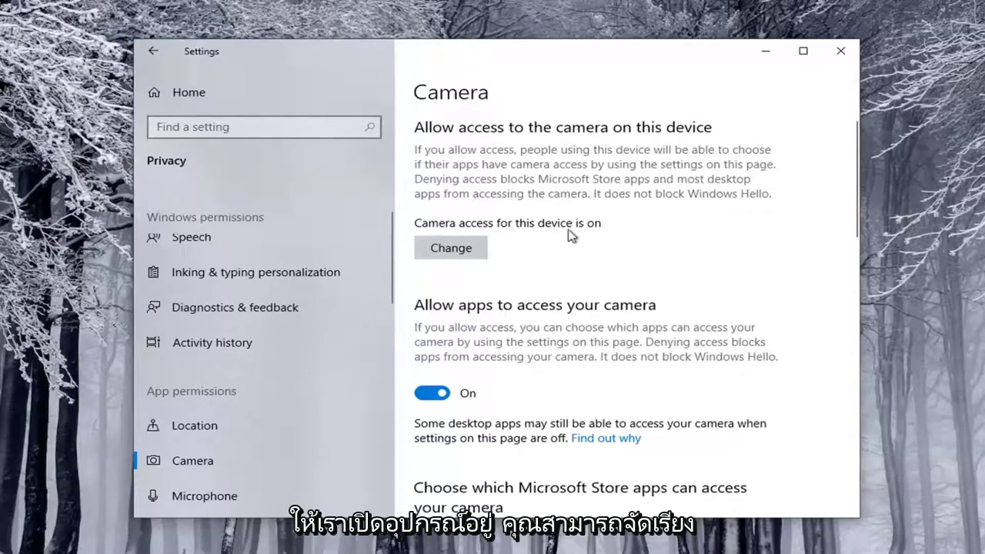
{"action": "left_click", "coordinate": [455, 249]}
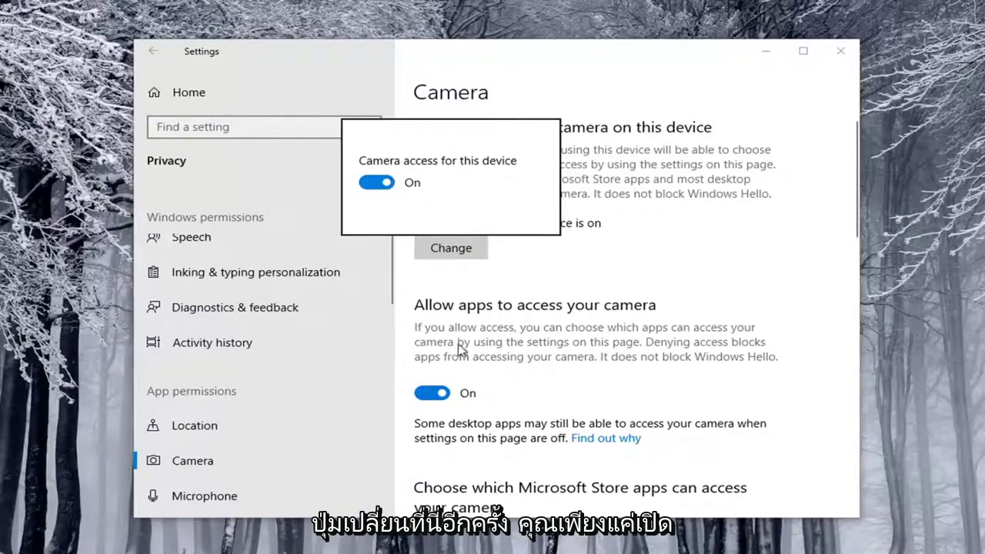
{"action": "left_click", "coordinate": [527, 342]}
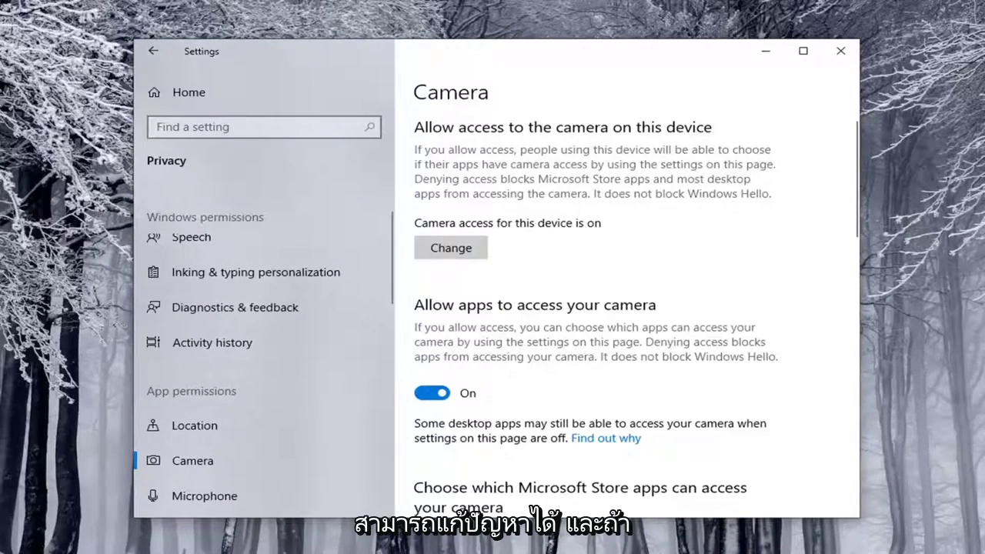
Close Settings, launch Device Manager through search, and scan for hardware changes
{"action": "left_click", "coordinate": [840, 51]}
{"action": "key", "text": "super"}
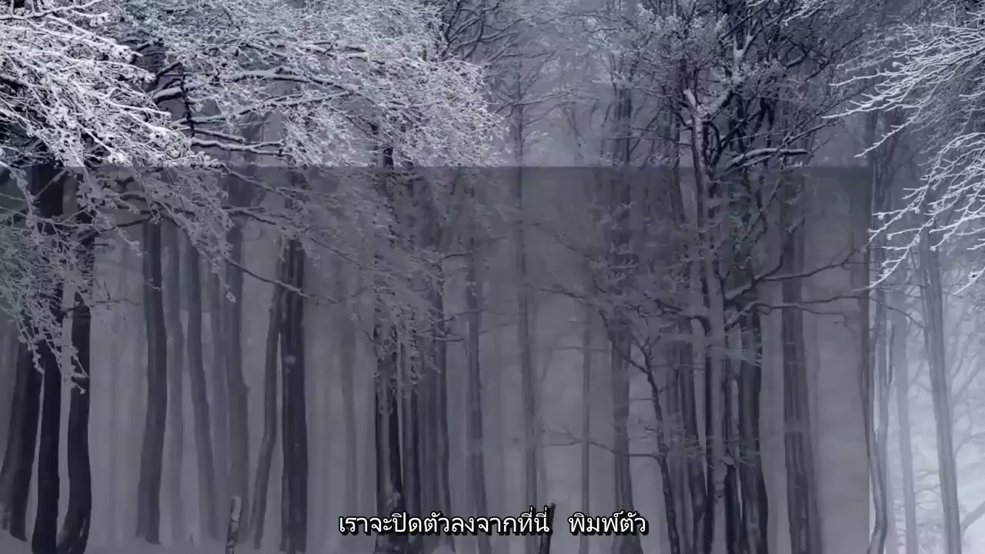
{"action": "type", "text": "device manager"}
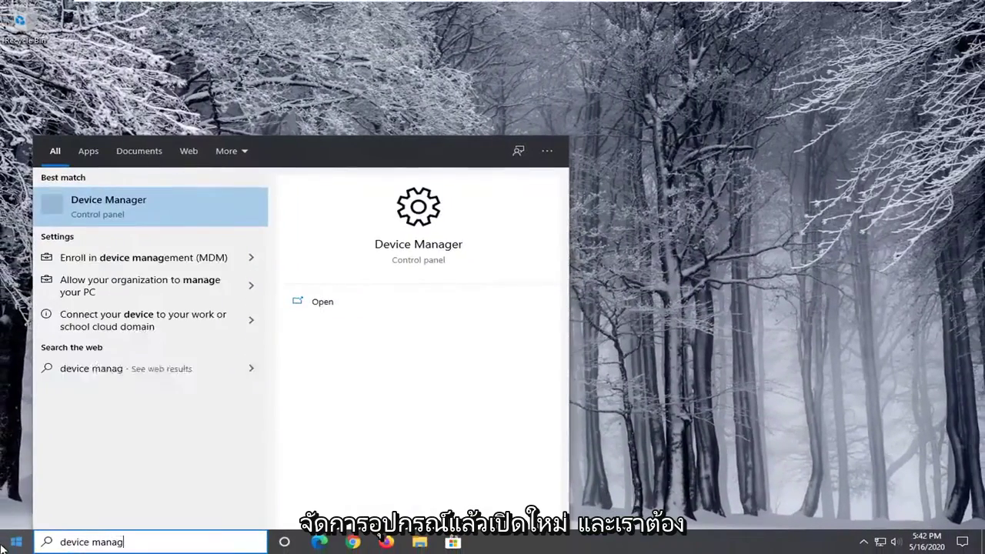
{"action": "left_click", "coordinate": [113, 221]}
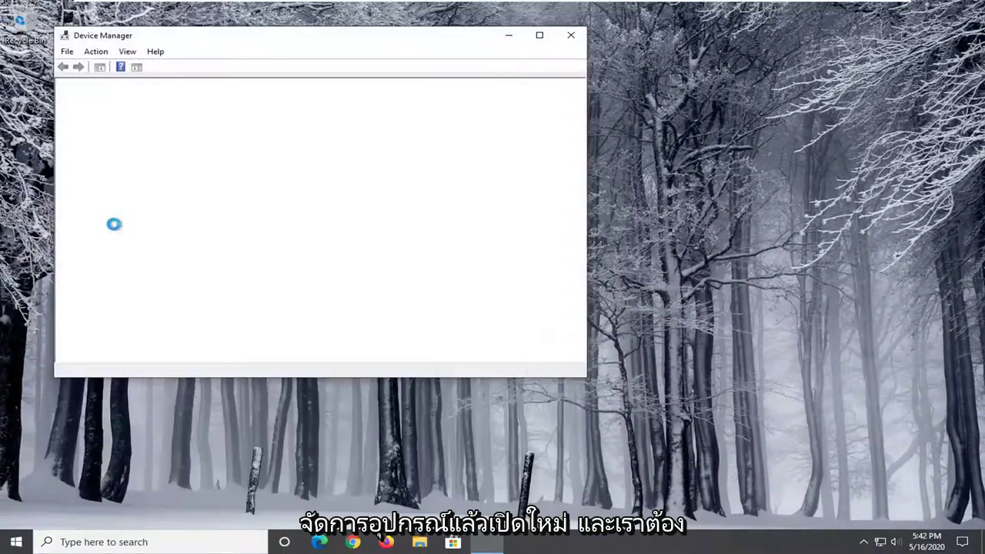
{"action": "left_click_drag", "start_coordinate": [215, 38], "coordinate": [391, 38]}
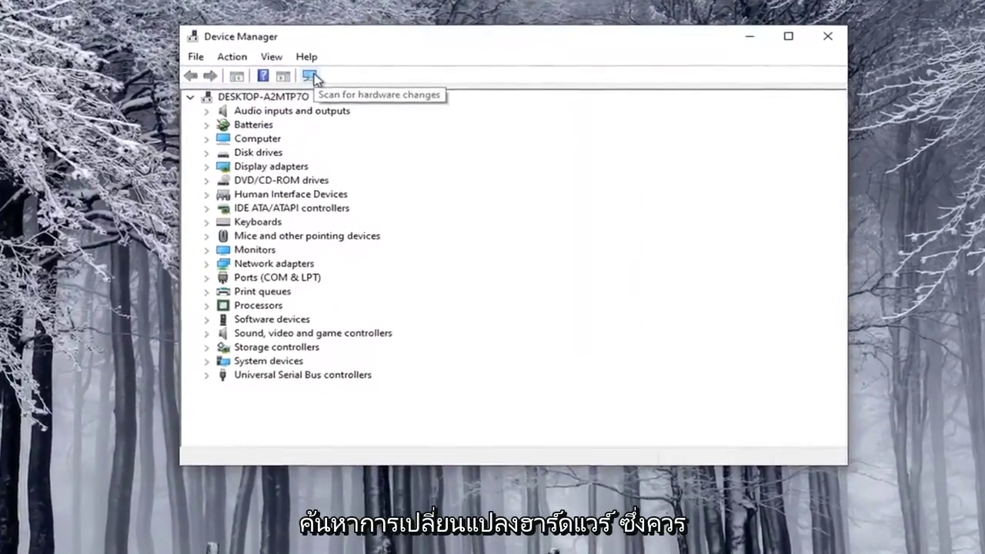
{"action": "left_click", "coordinate": [319, 75]}
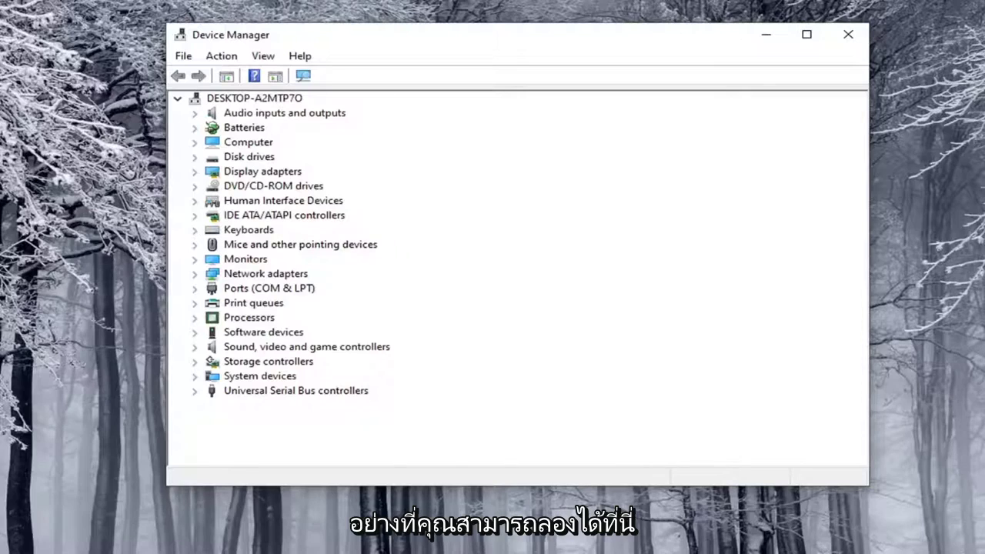
Select the computer node and launch Add legacy hardware from the Action menu
{"action": "left_click", "coordinate": [259, 98]}
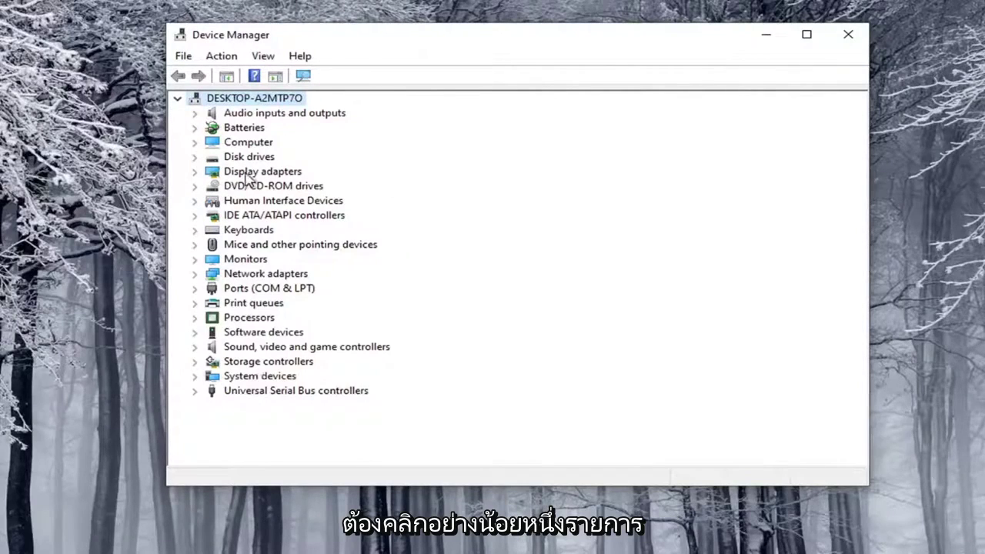
{"action": "left_click", "coordinate": [222, 58]}
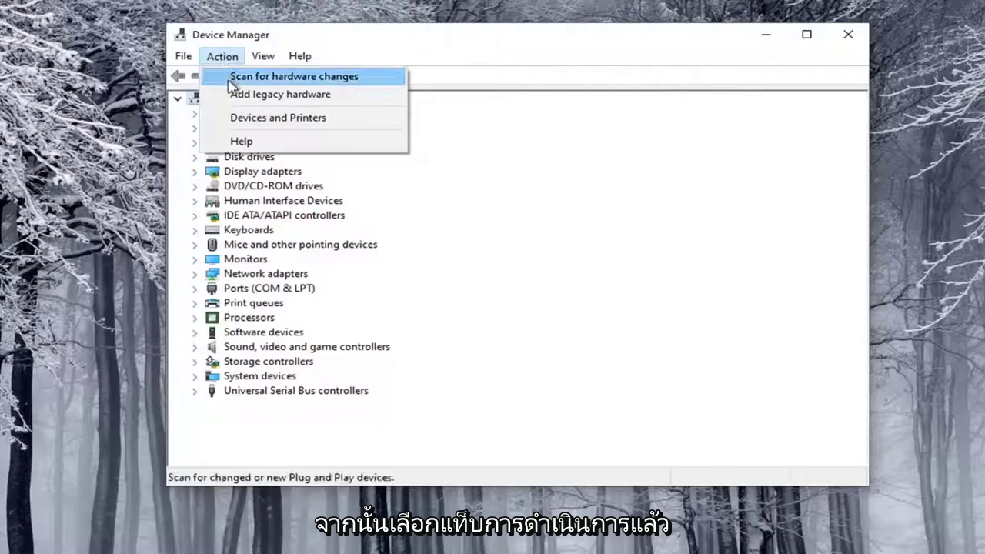
{"action": "left_click", "coordinate": [252, 99]}
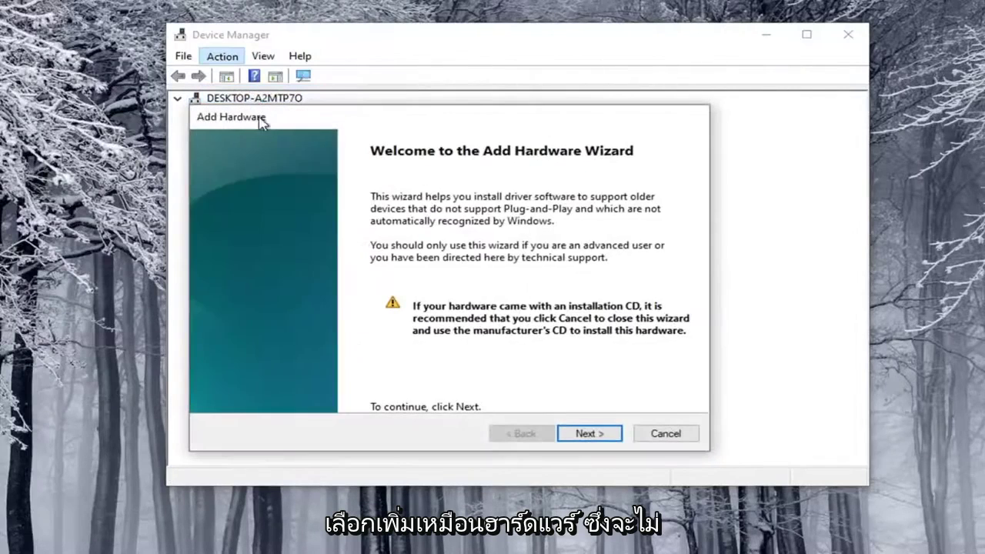
{"action": "left_click_drag", "start_coordinate": [260, 121], "coordinate": [411, 173]}
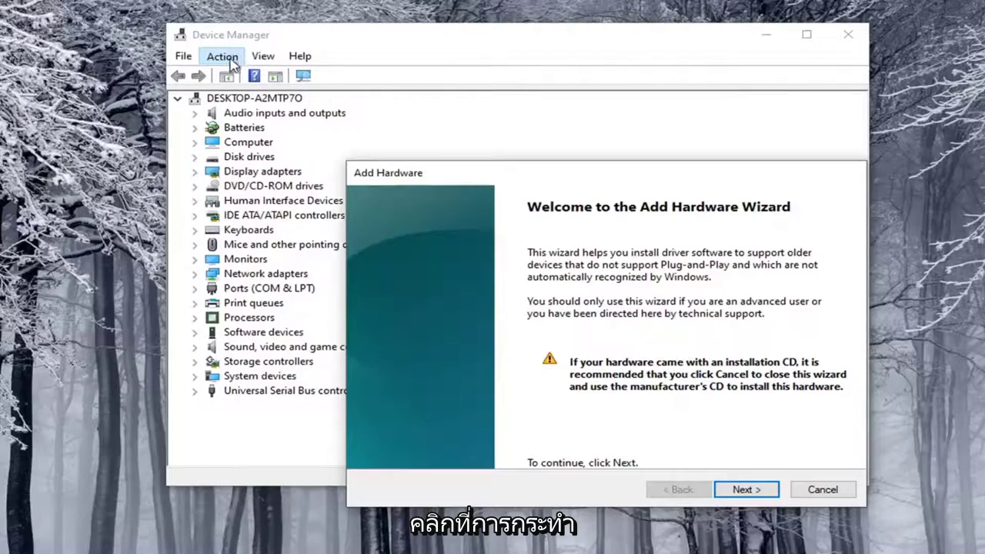
{"action": "left_click", "coordinate": [230, 60]}
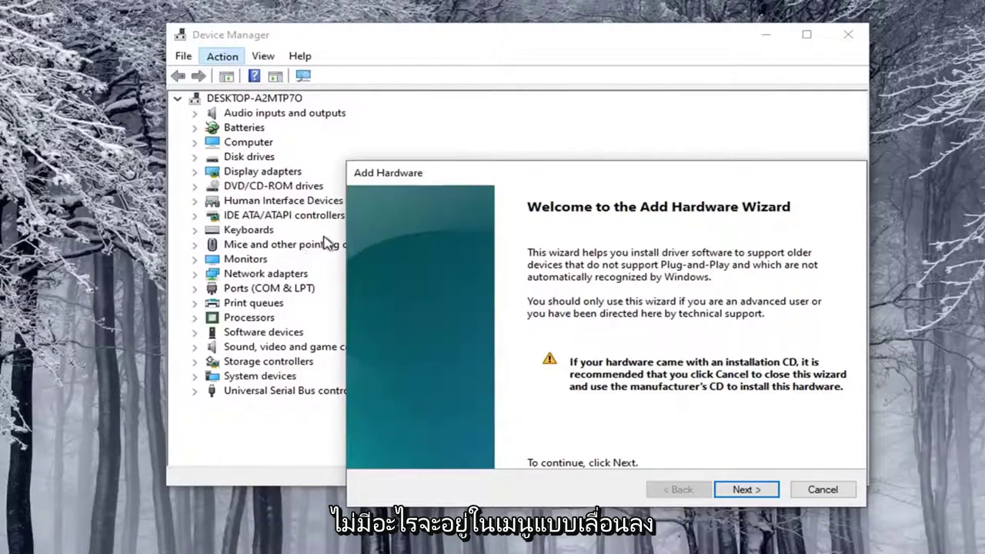
{"action": "left_click_drag", "start_coordinate": [453, 179], "coordinate": [370, 110]}
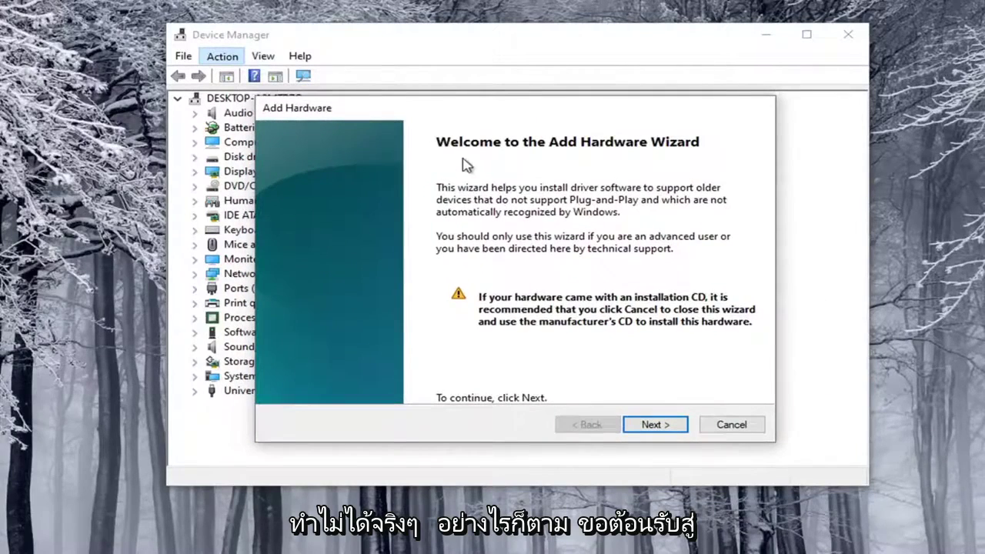
Advance the wizard with manual selection and Cameras to the driver page, then dismiss Have Disk
{"action": "left_click", "coordinate": [655, 430]}
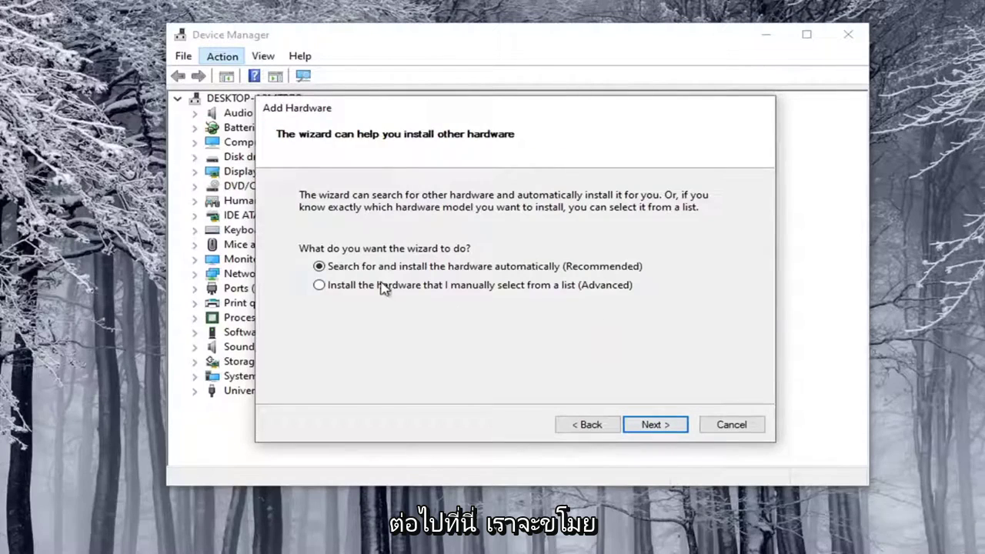
{"action": "left_click", "coordinate": [322, 291]}
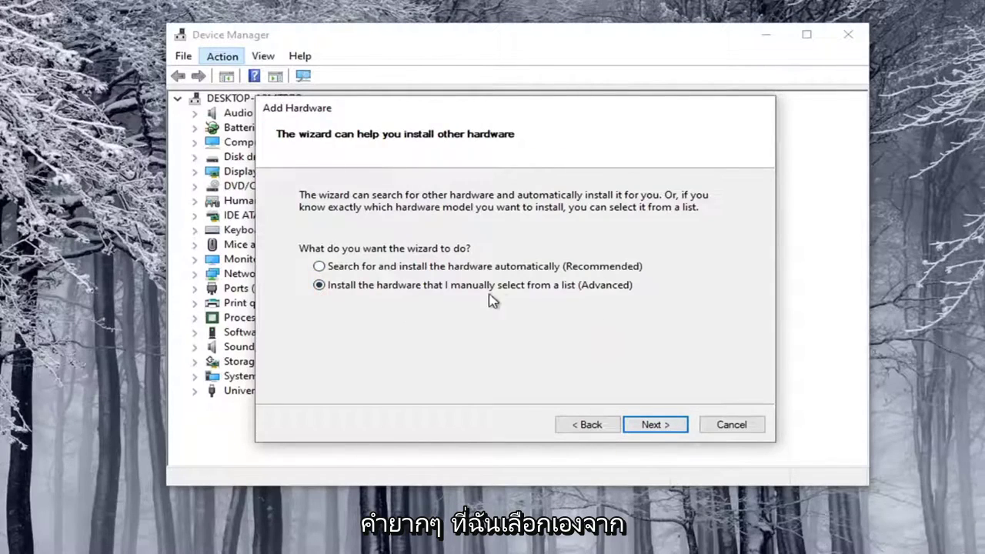
{"action": "left_click", "coordinate": [660, 432]}
{"action": "left_click", "coordinate": [345, 269]}
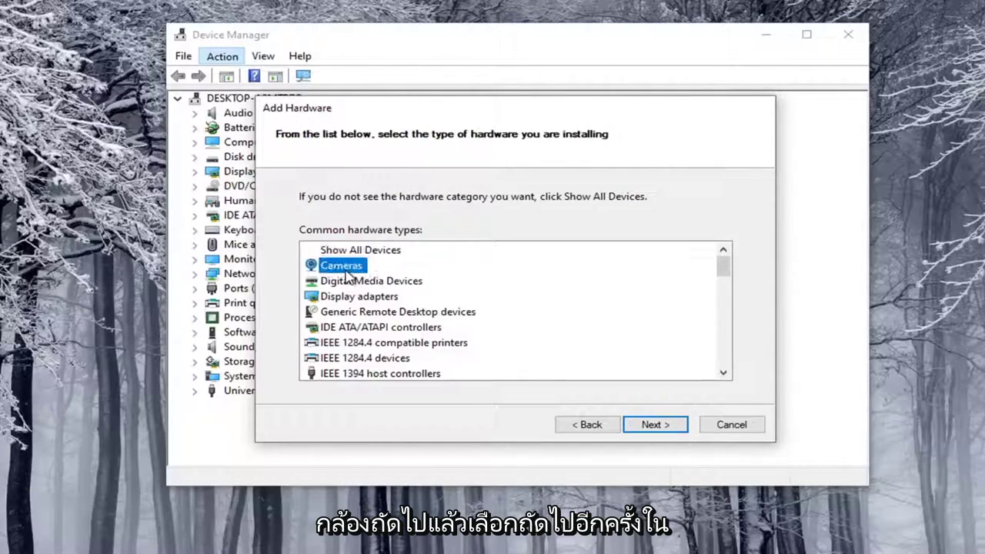
{"action": "left_click", "coordinate": [639, 425]}
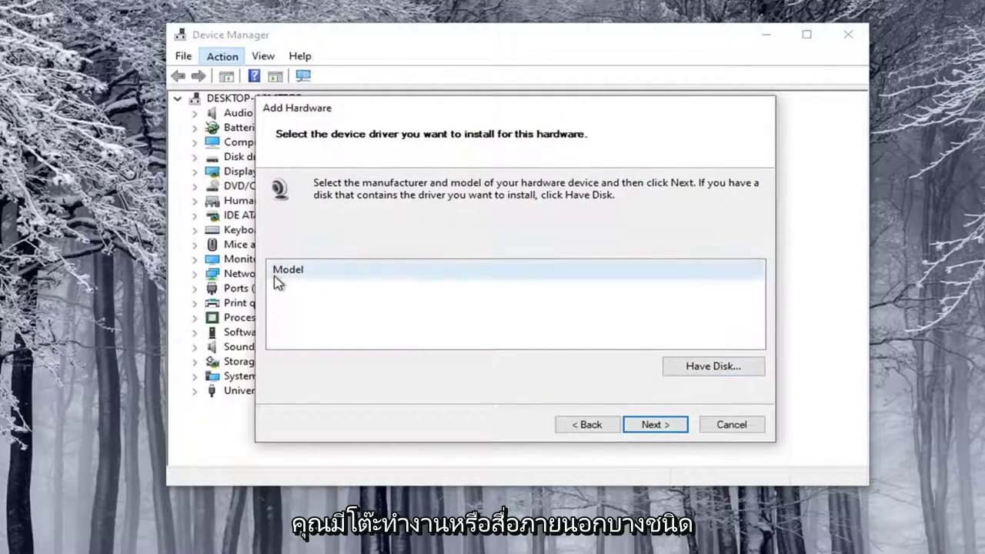
{"action": "left_click", "coordinate": [712, 368]}
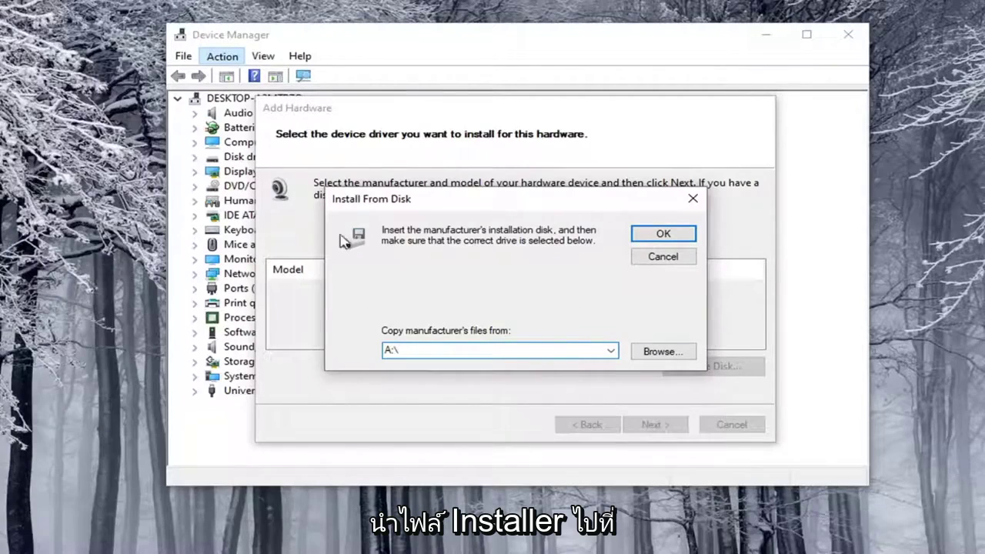
{"action": "left_click", "coordinate": [692, 198]}
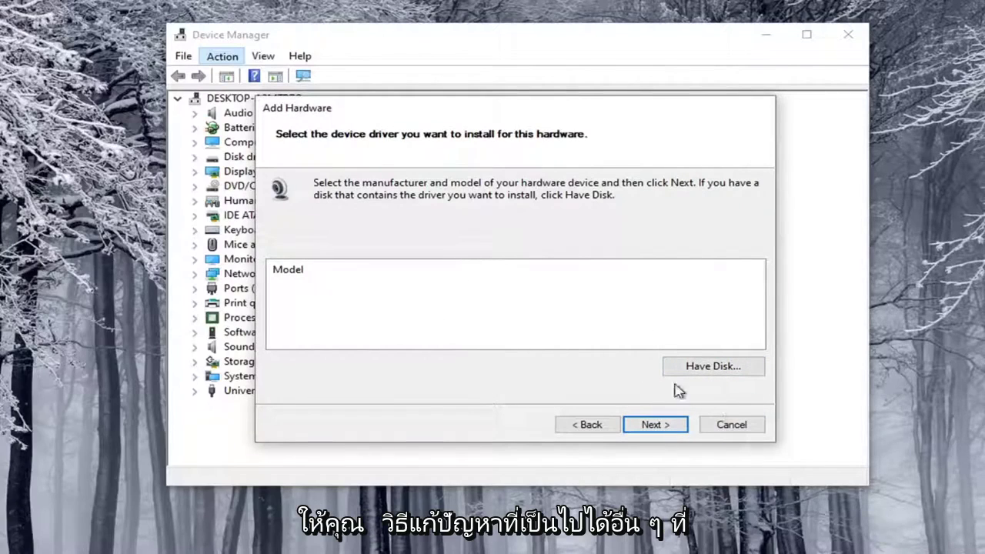
{"action": "left_click", "coordinate": [735, 427]}
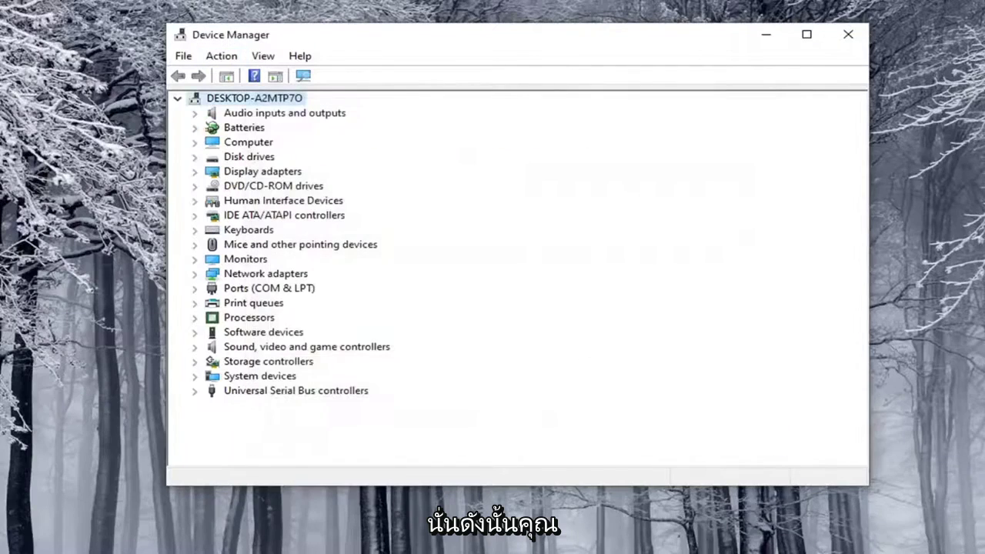